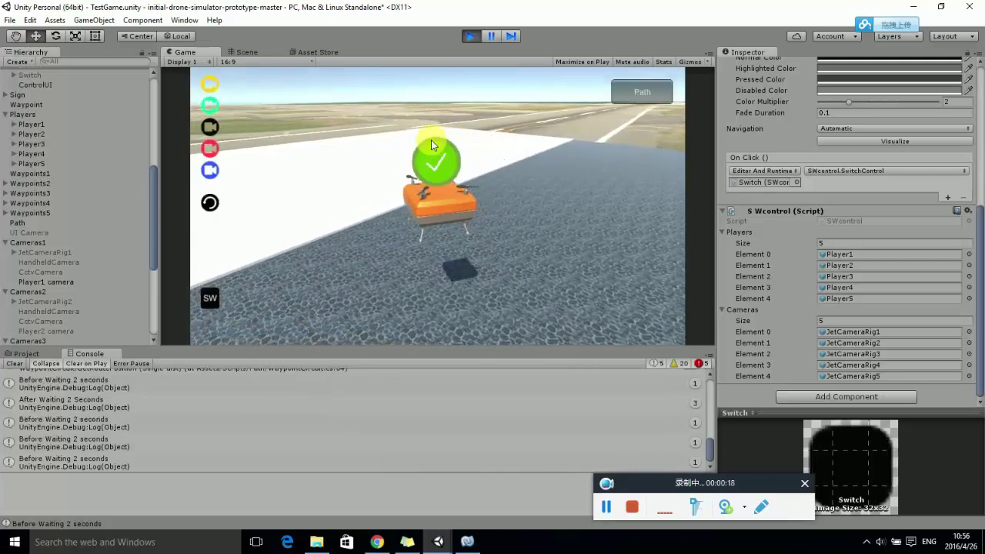
Switch from the overhead airport camera to ground level, then cycle control through the drones.
click(209, 106)
click(209, 108)
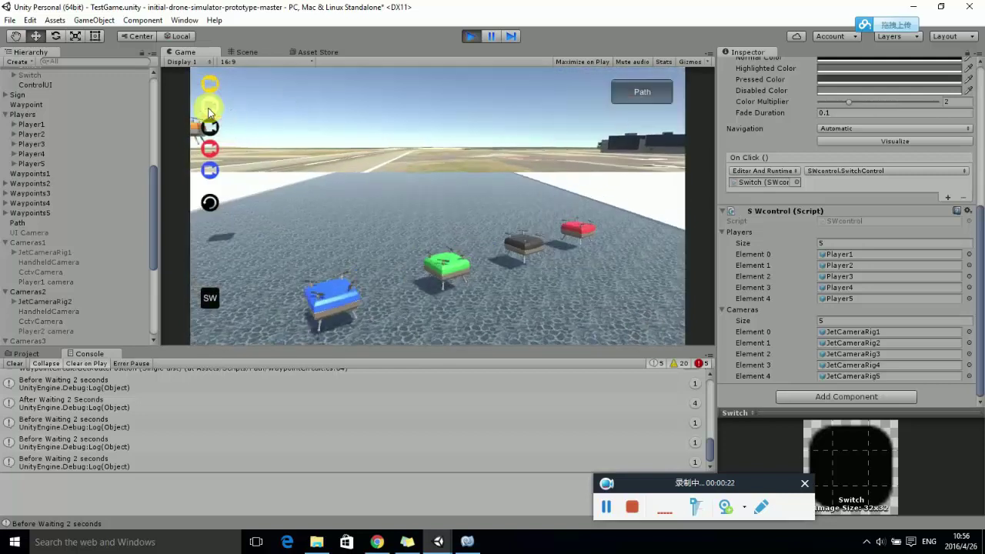
click(210, 301)
click(210, 302)
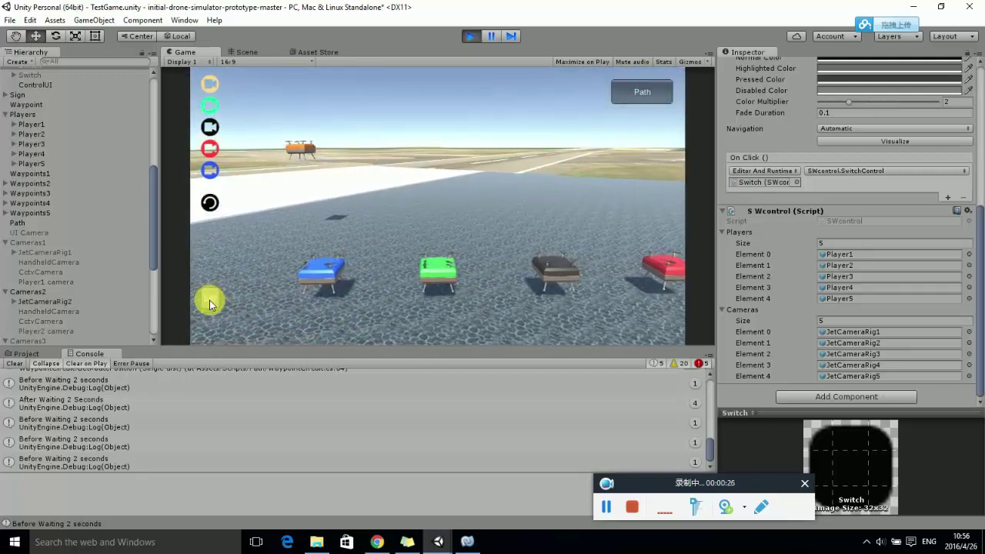
click(209, 300)
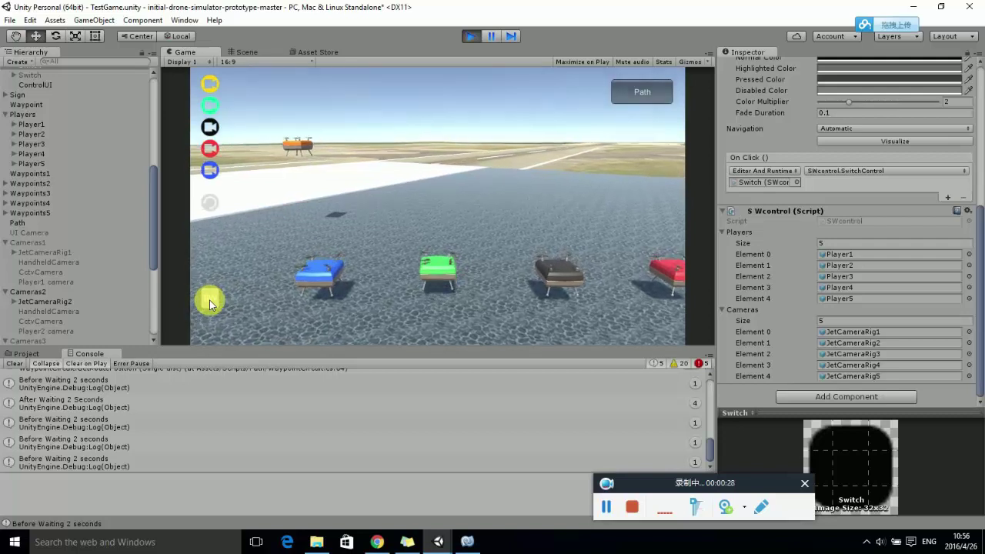
click(215, 299)
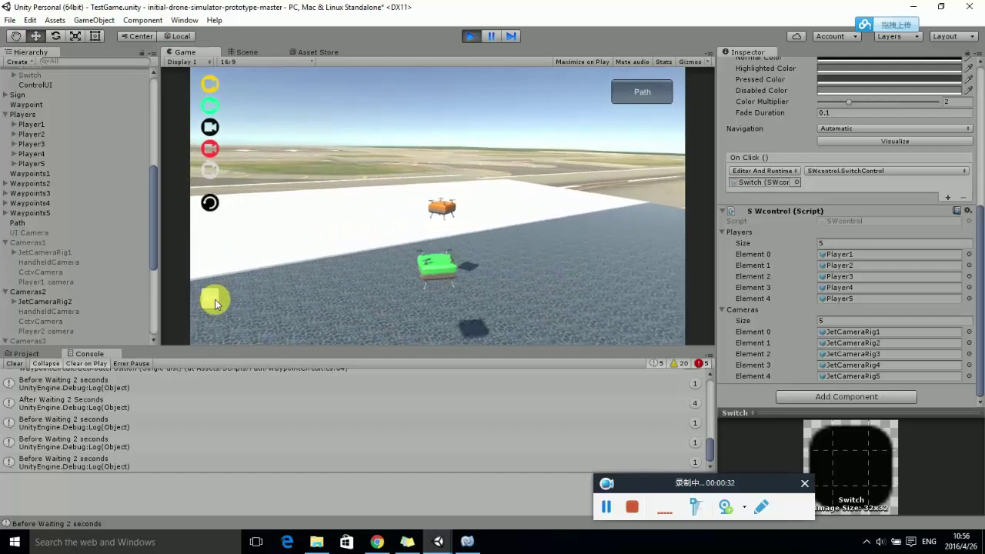
View the fifth drone's, green drone's and orange chase cameras, then bring up Path Setting.
click(212, 128)
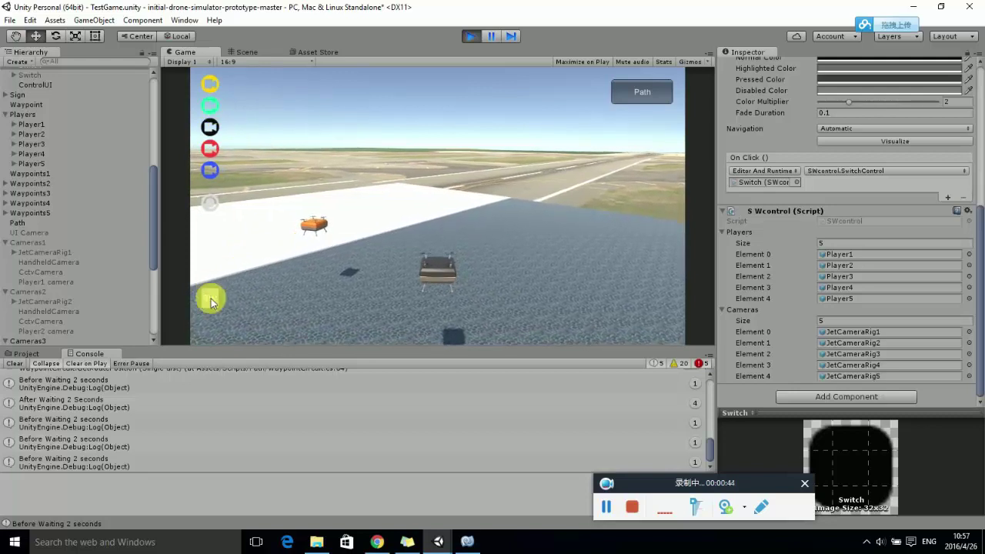
click(210, 105)
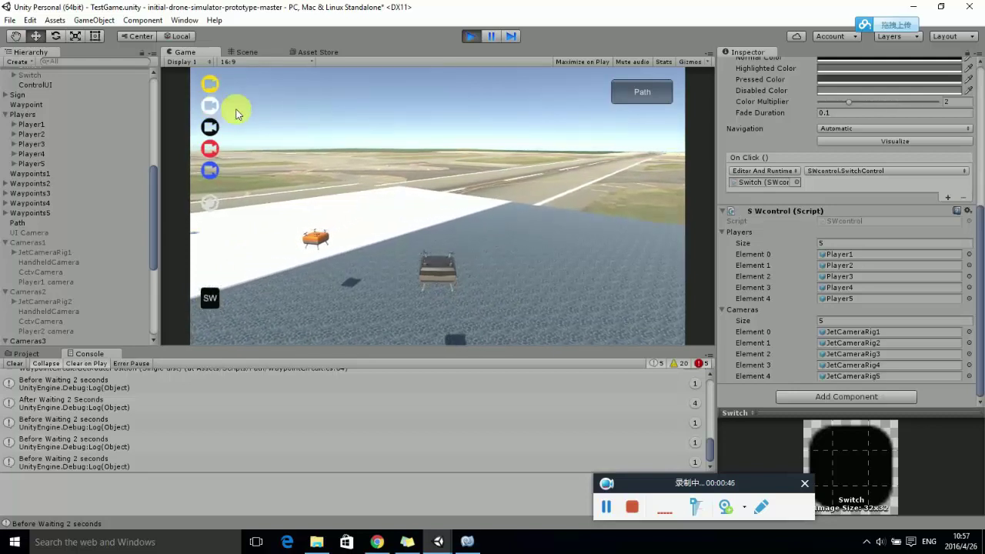
click(219, 91)
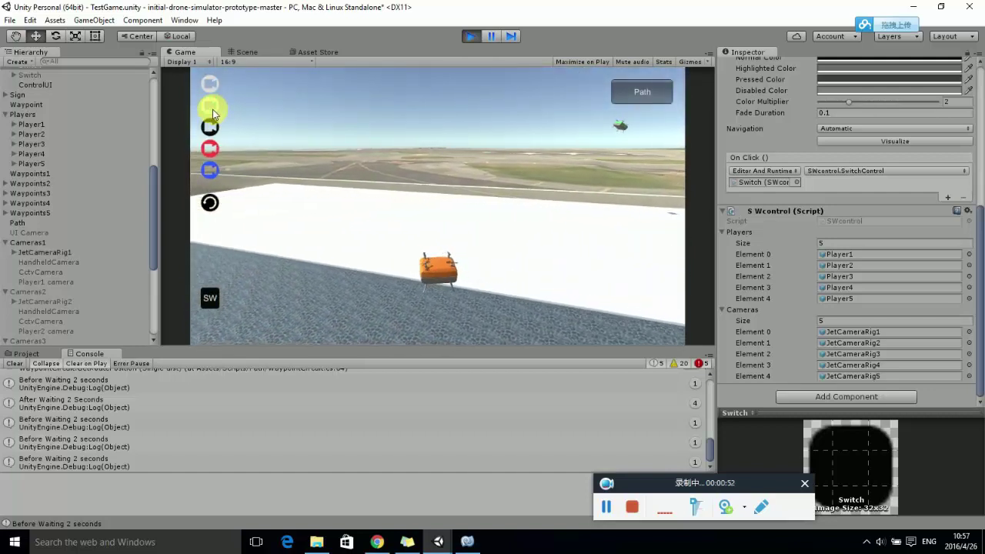
click(589, 103)
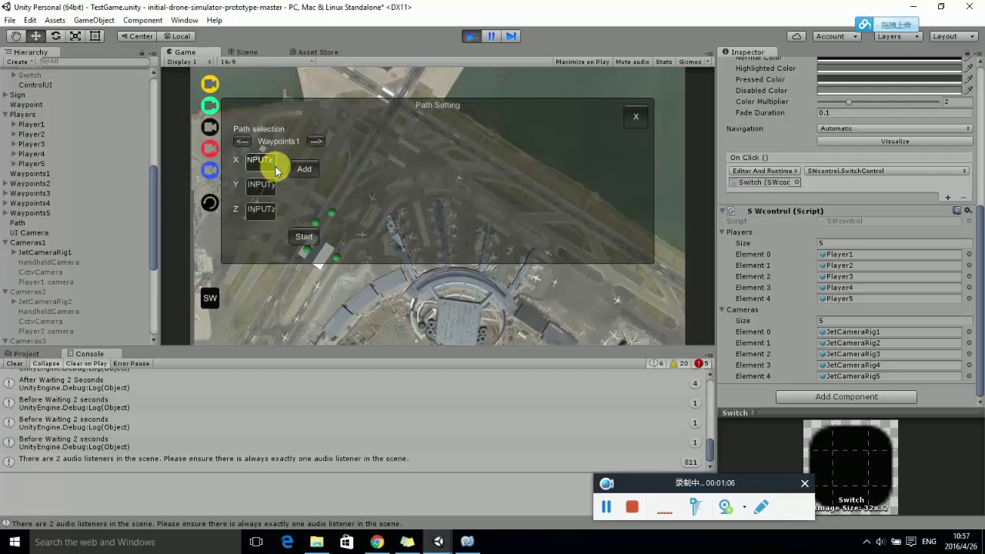
Browse the Waypoints2 and Waypoints3 paths, then step back to Waypoints1.
click(316, 142)
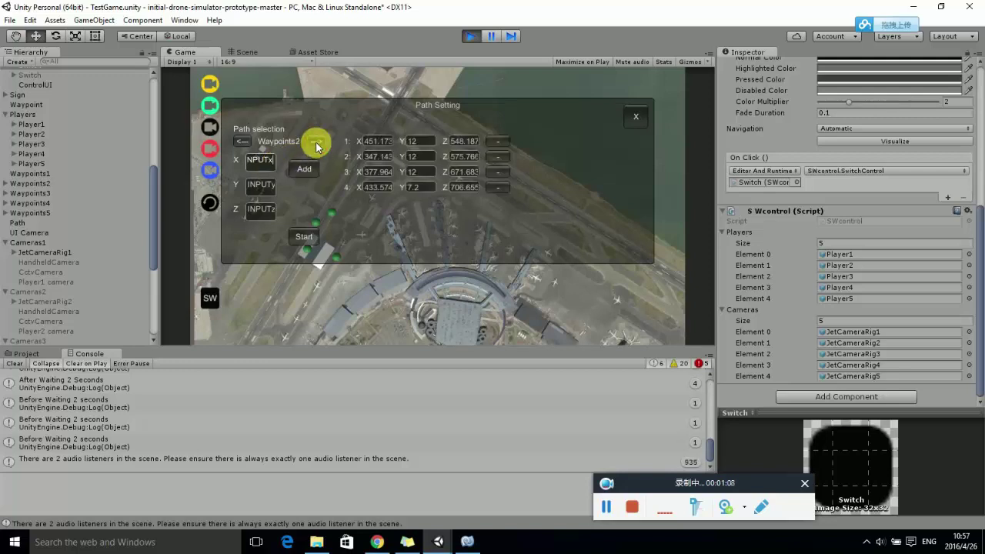
click(315, 143)
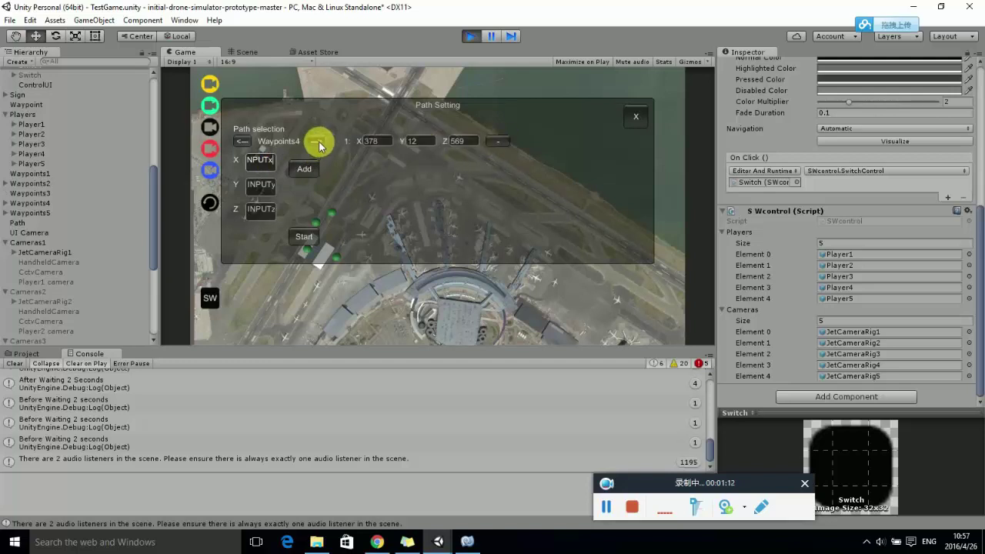
click(242, 142)
click(242, 142)
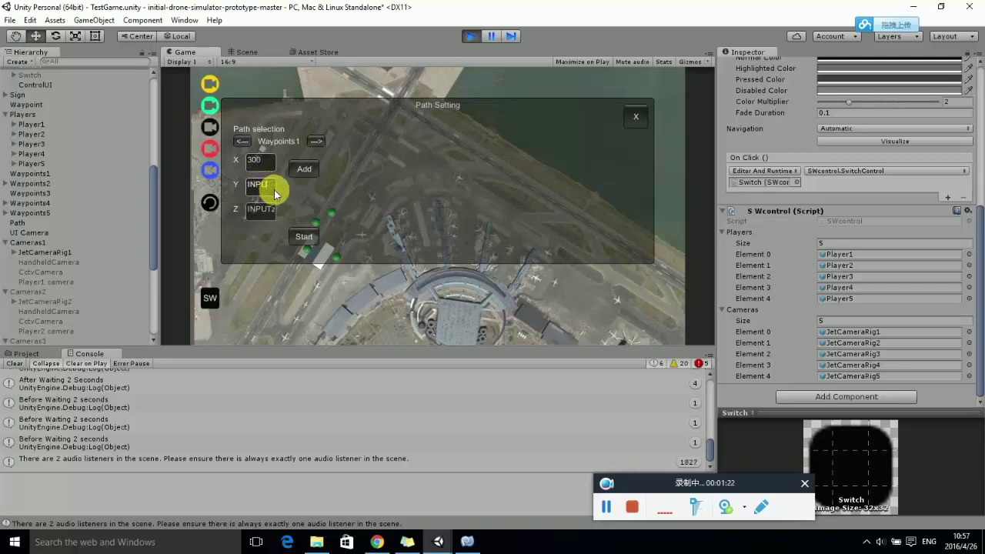
Add waypoints to Waypoints1 with Y 20, then change X to 500 for the (500,20,600) point.
text(20)
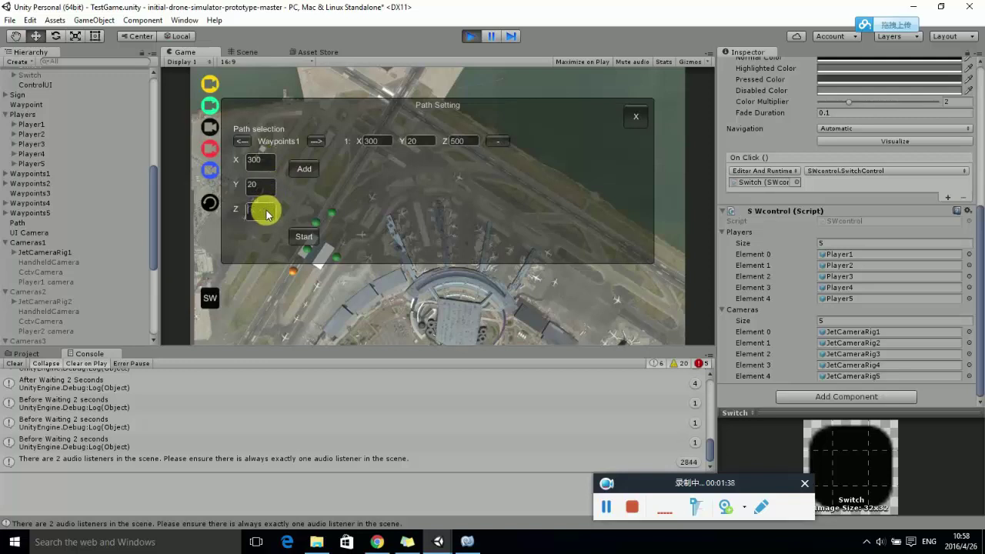
click(304, 170)
click(266, 159)
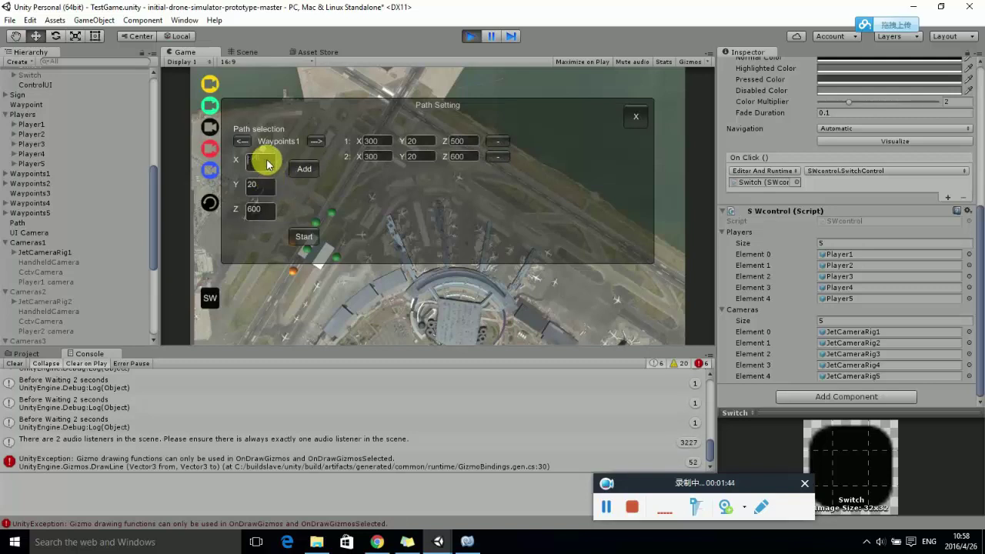
key(BackSpace)
text(500)
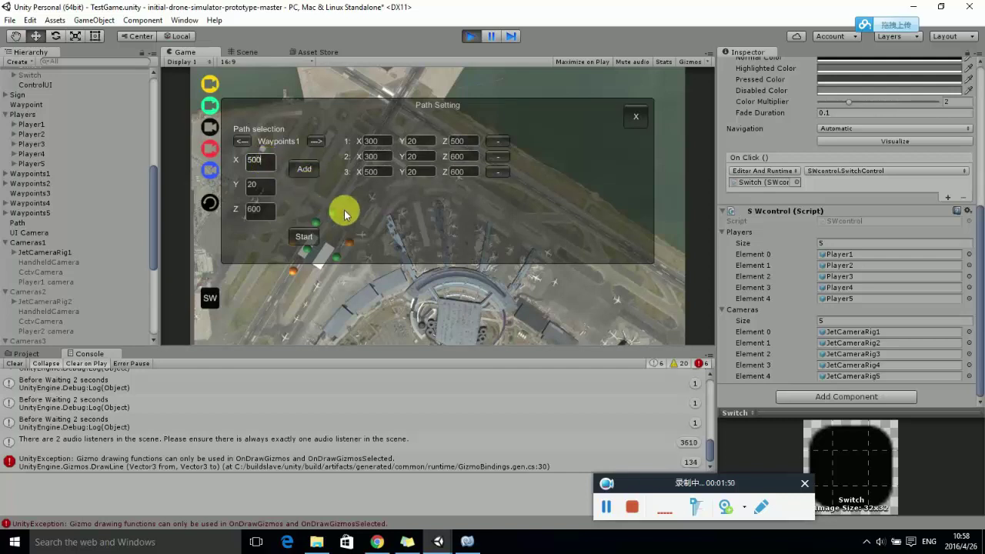
Check Waypoints2's points, start the drones flying their paths, and close the path settings.
click(316, 140)
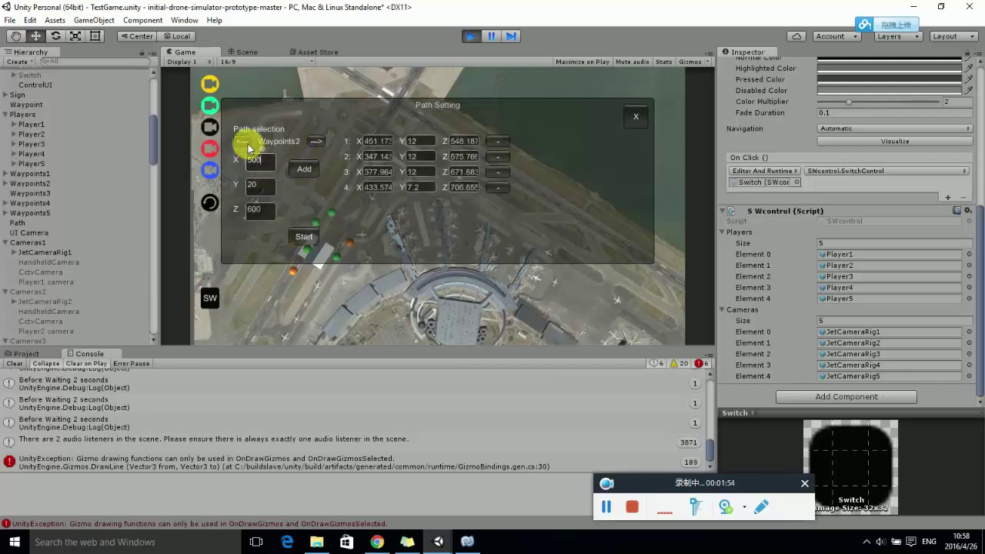
click(305, 237)
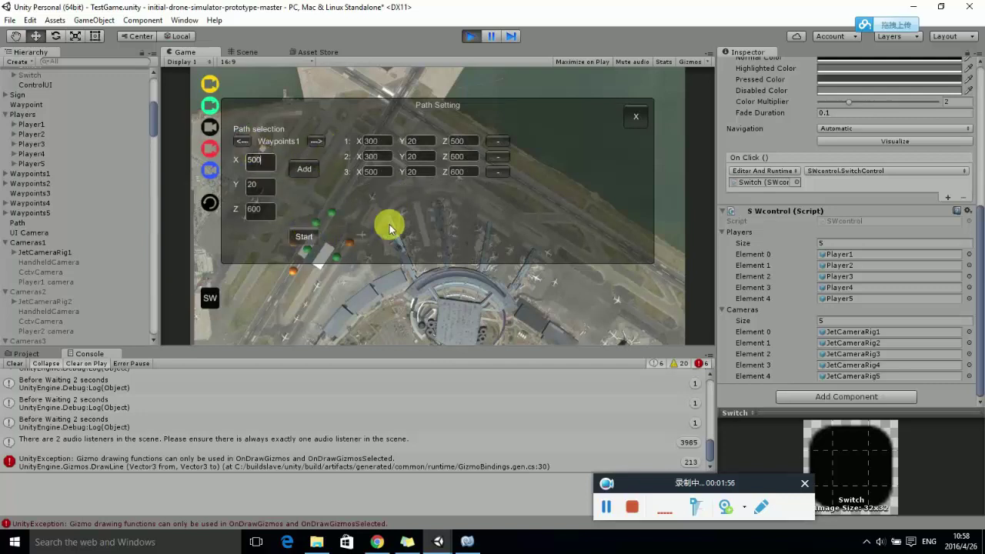
click(637, 120)
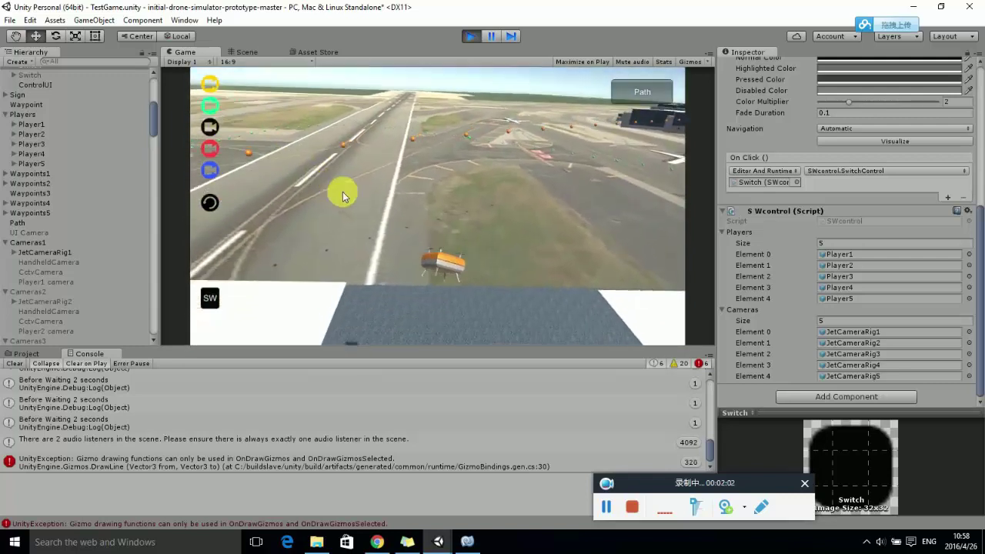
Follow the flying drones via green close-up, chase, third and first drone cameras, then open Scene view.
click(210, 106)
click(211, 106)
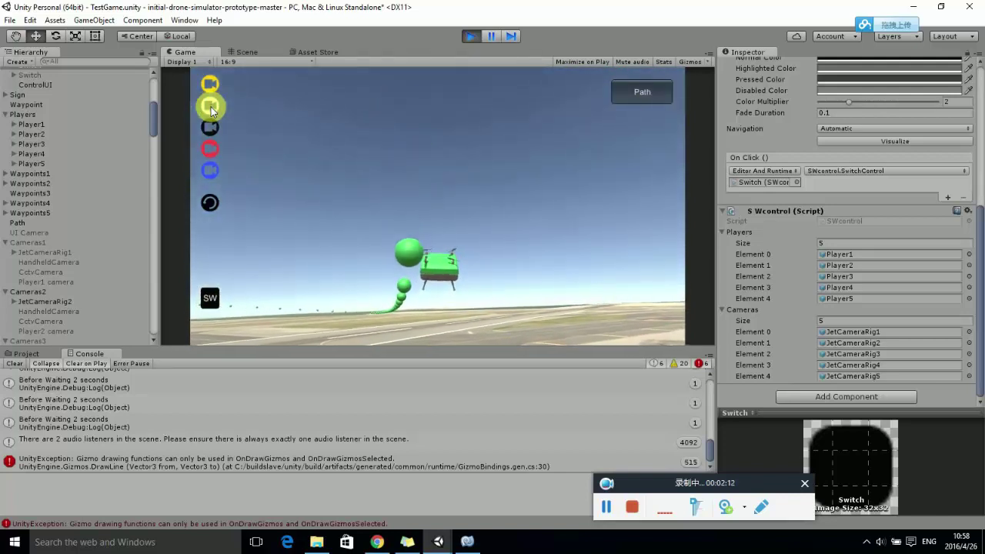
click(216, 129)
click(215, 87)
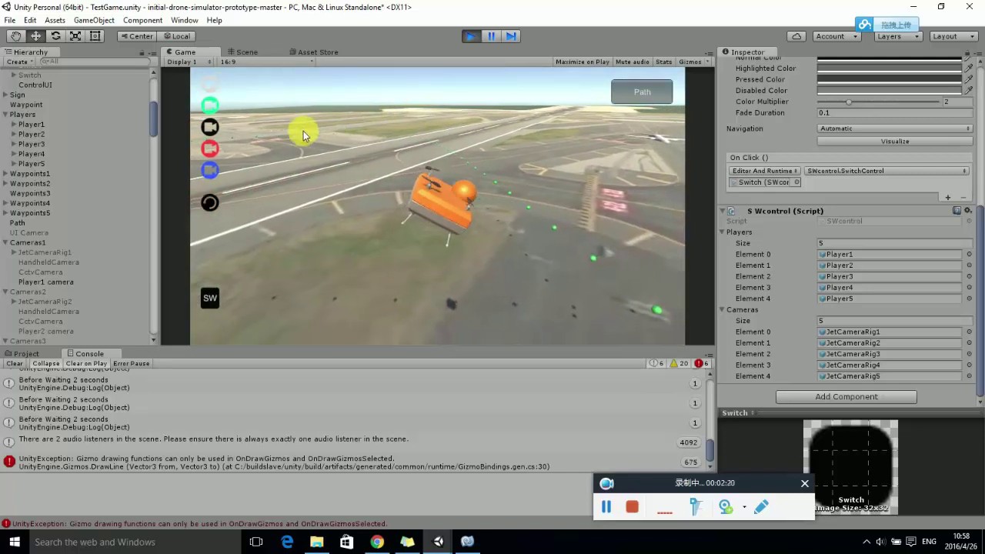
click(250, 54)
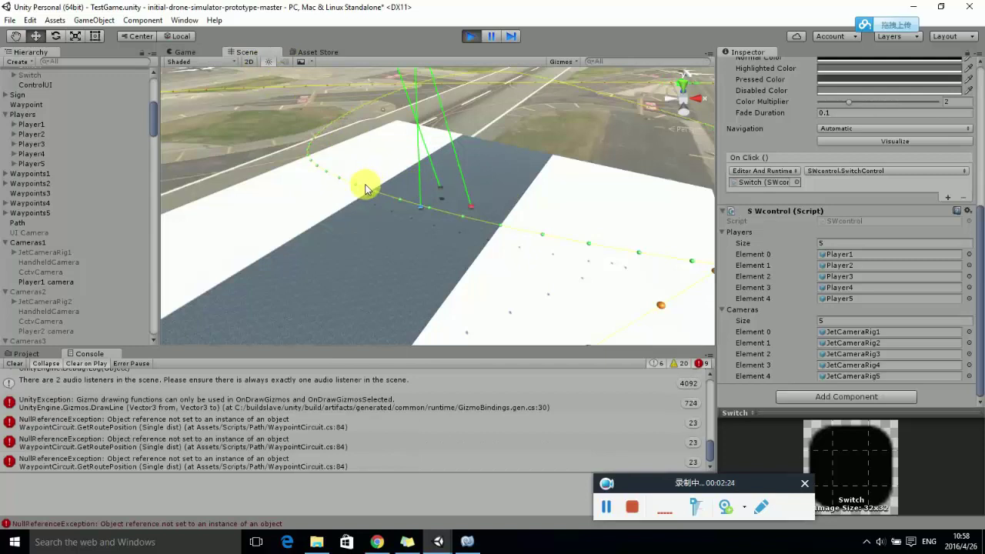
Pan the Scene view over the runway and plane along the drone routes, then return to Game view.
drag(436, 194, 480, 217)
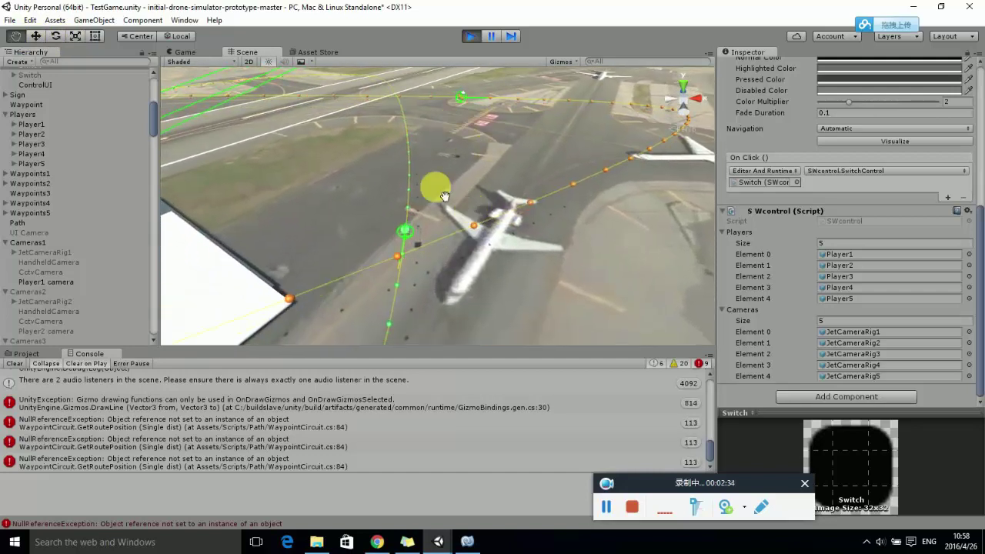
drag(472, 263, 484, 230)
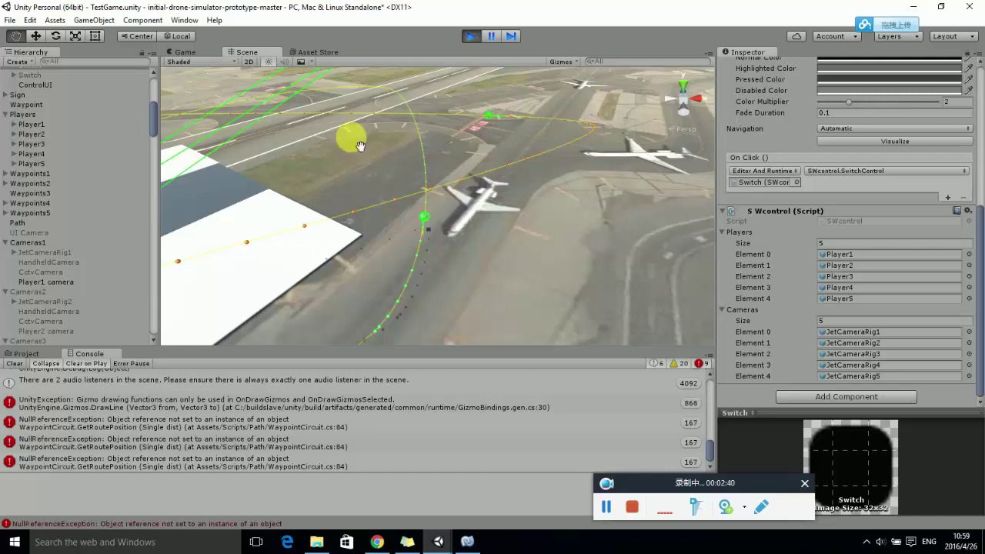
click(182, 52)
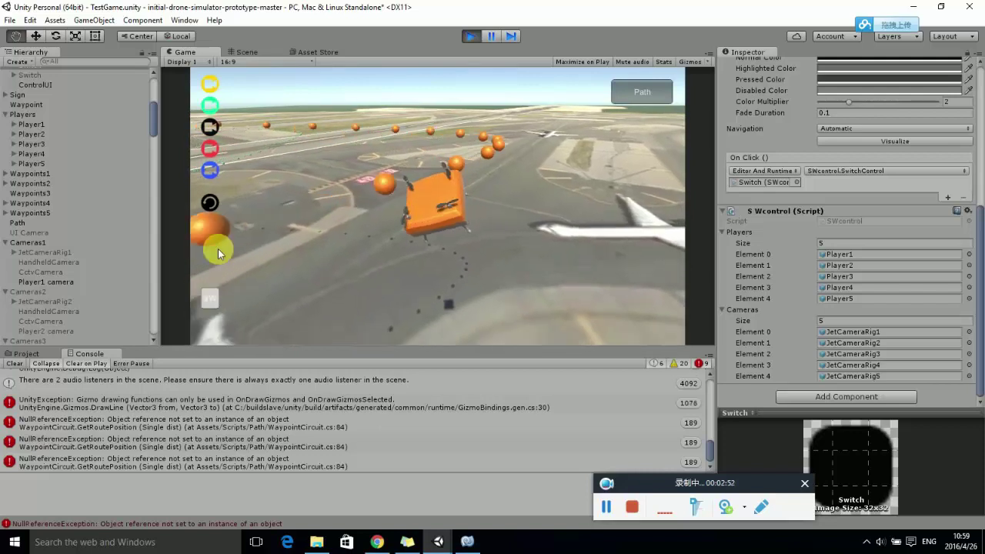
Cycle close-up, aerial, chase and elevated drone cameras, then reset to the Multi-Uav Simulator title screen.
click(211, 86)
click(210, 87)
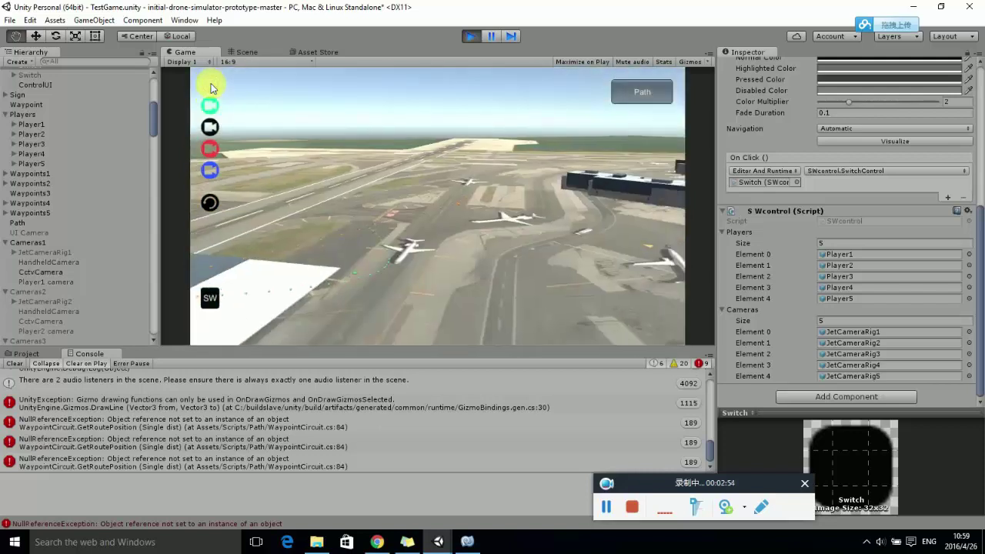
click(211, 86)
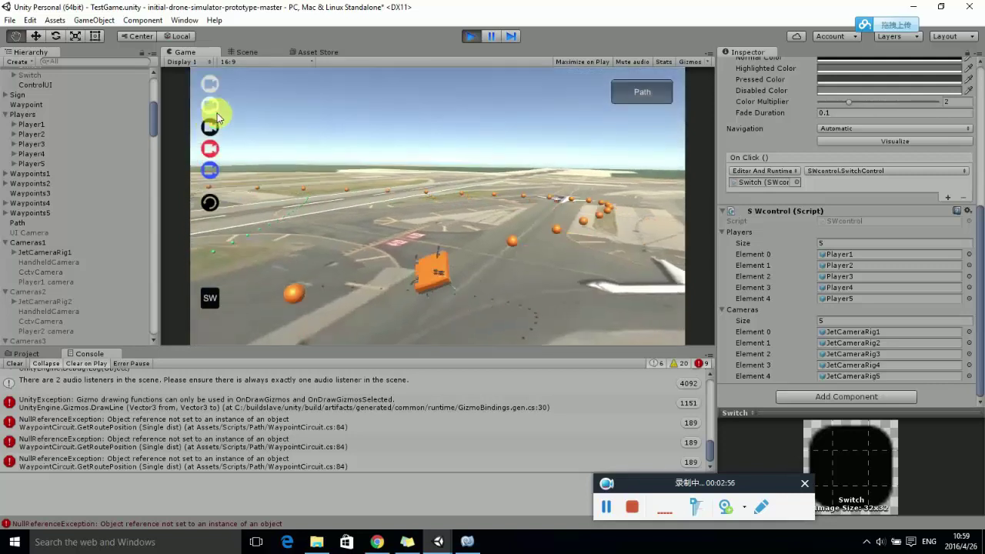
click(213, 302)
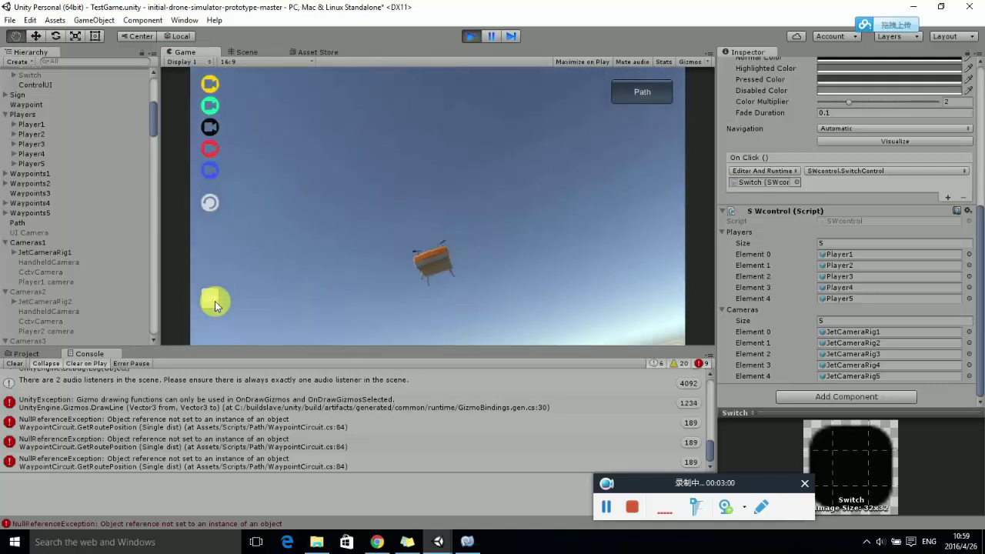
click(215, 301)
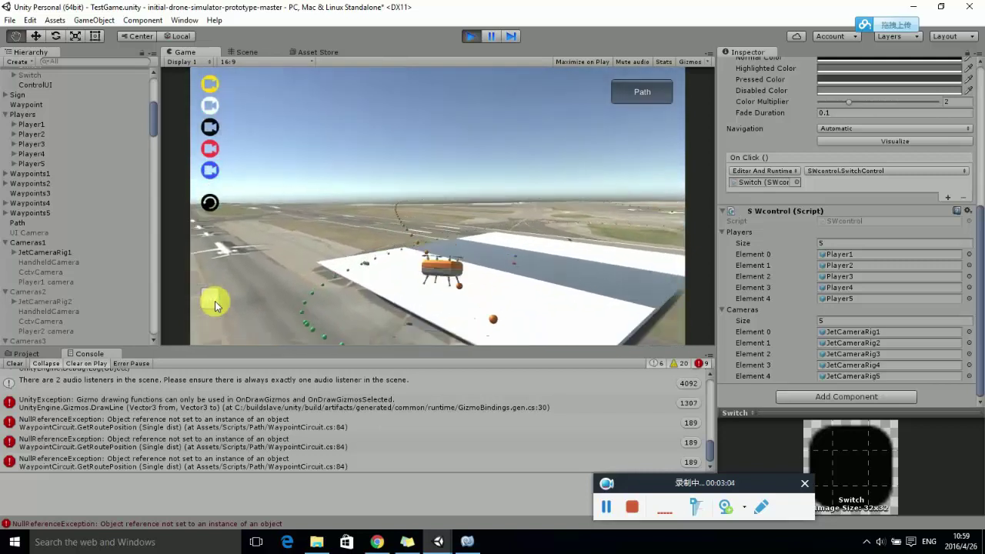
click(214, 301)
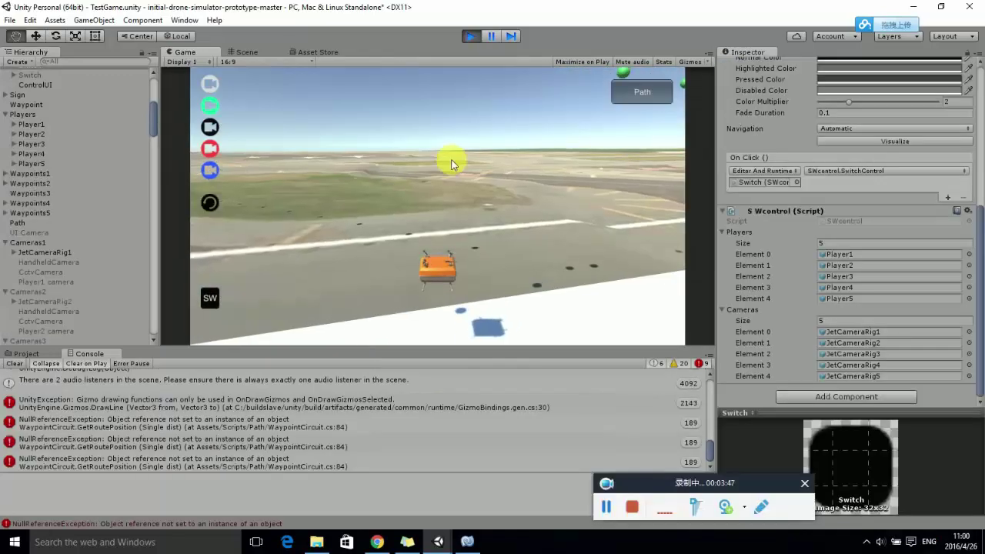
click(209, 206)
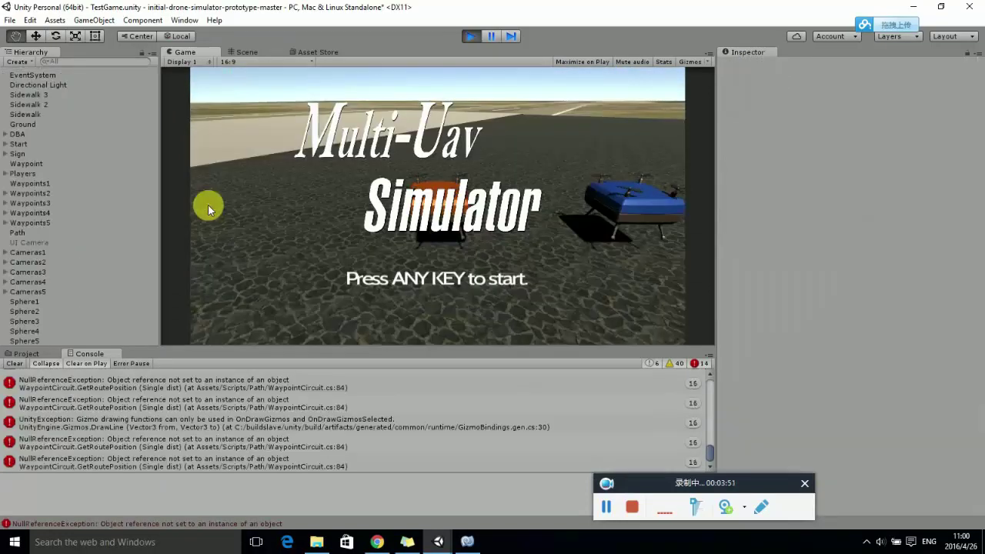